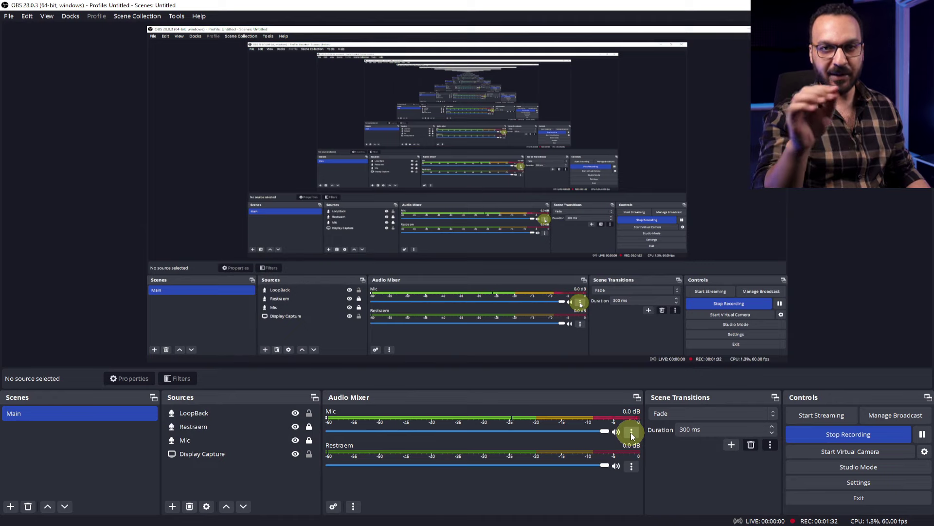
Open the Mic source's audio filters and inspect the plug-in settings of Denoise and Mouth Declick
left_click(631, 432)
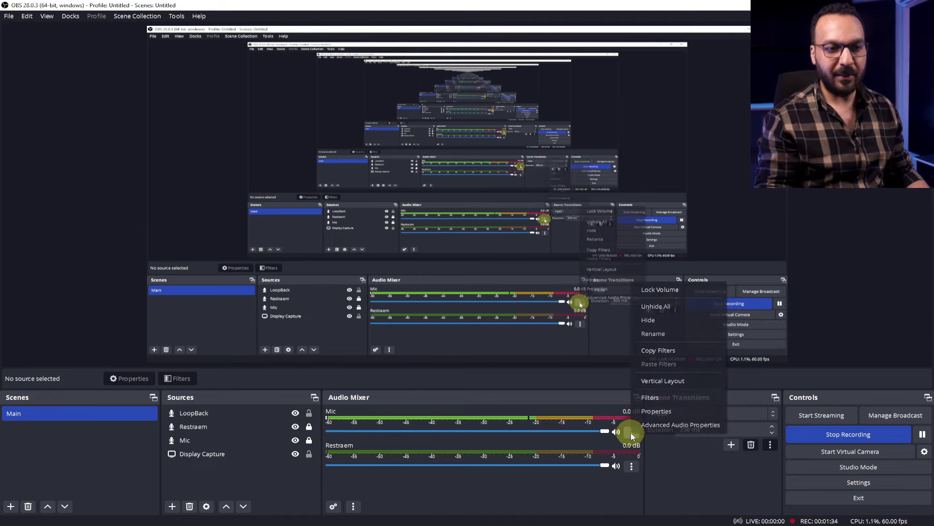
left_click(662, 399)
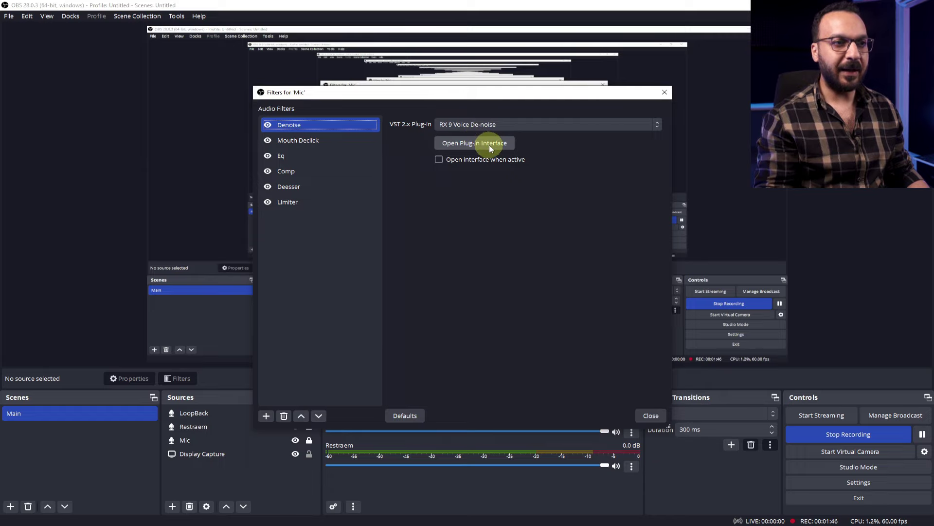
left_click(489, 144)
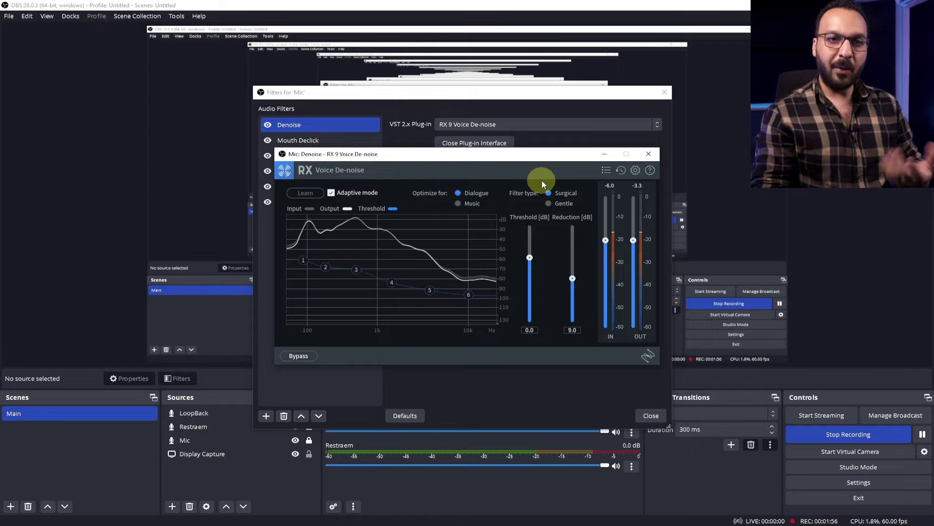
left_click(648, 153)
key("Down")
left_click(468, 144)
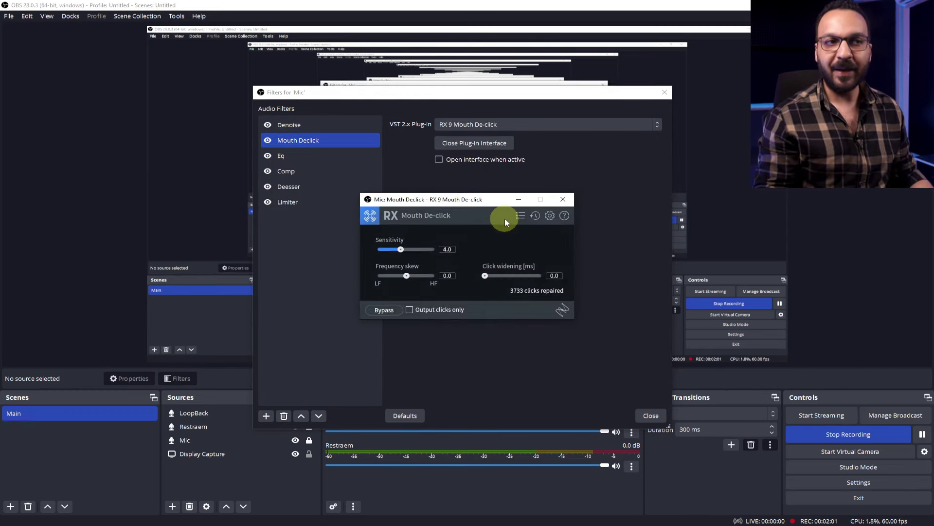
left_click(563, 199)
Inspect the plug-in settings of the Mic's Eq and Comp filters
left_click(282, 156)
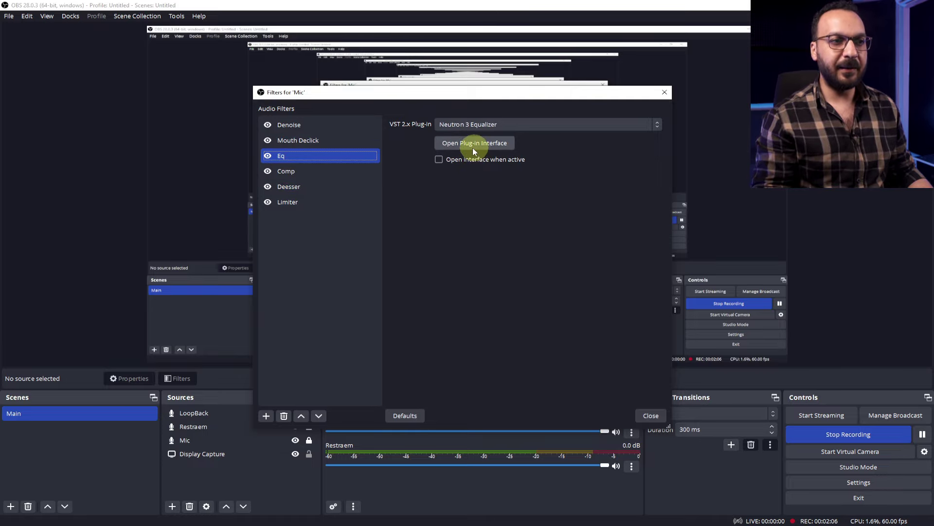
left_click(472, 146)
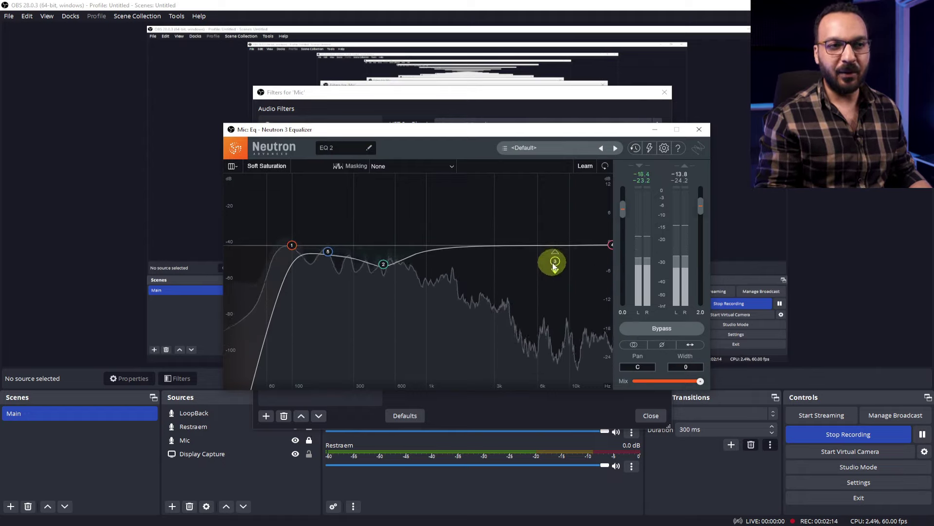
left_click(699, 129)
left_click(290, 173)
left_click(471, 144)
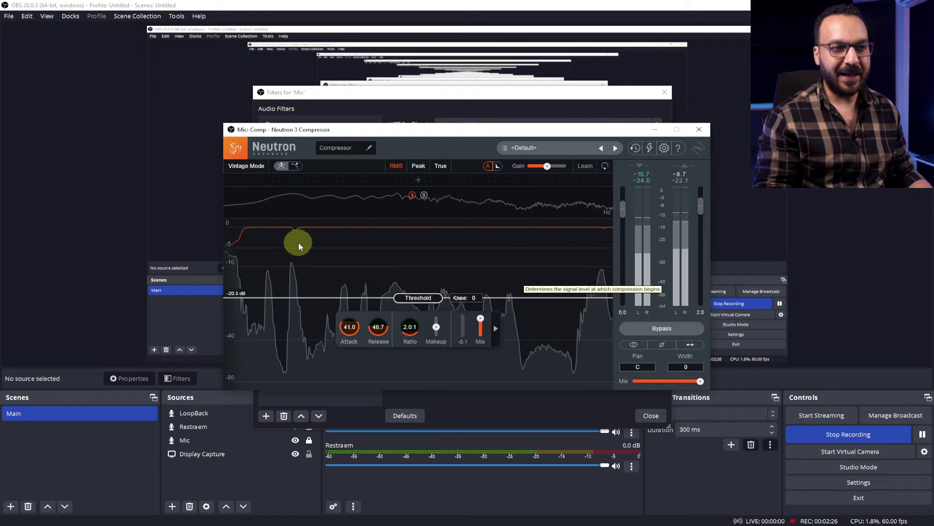
left_click(698, 129)
Inspect the plug-in settings of the Mic's Deesser and Limiter filters, and close the filter list
left_click(301, 188)
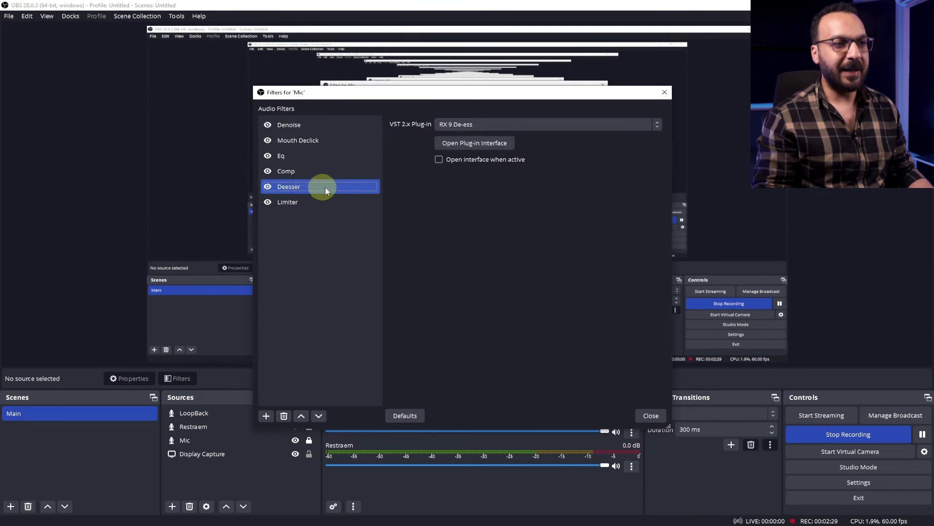
left_click(467, 143)
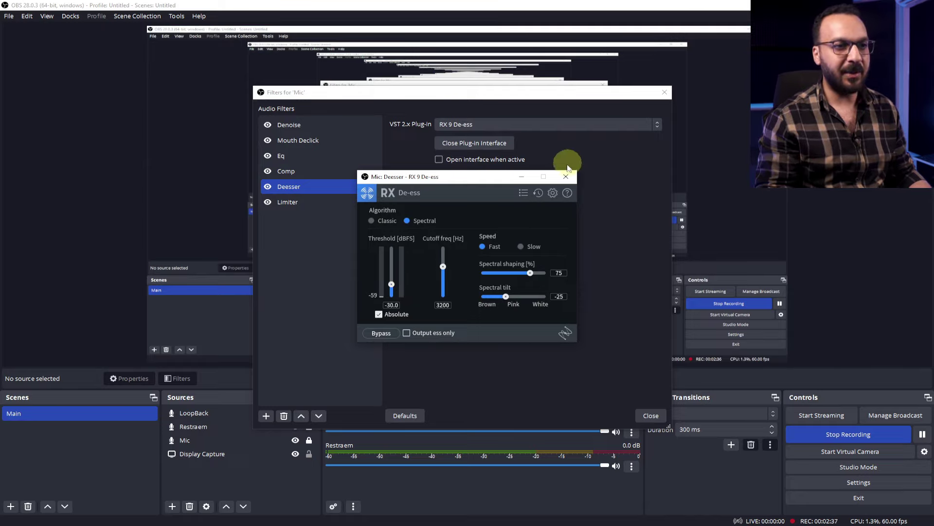
left_click(566, 176)
left_click(295, 202)
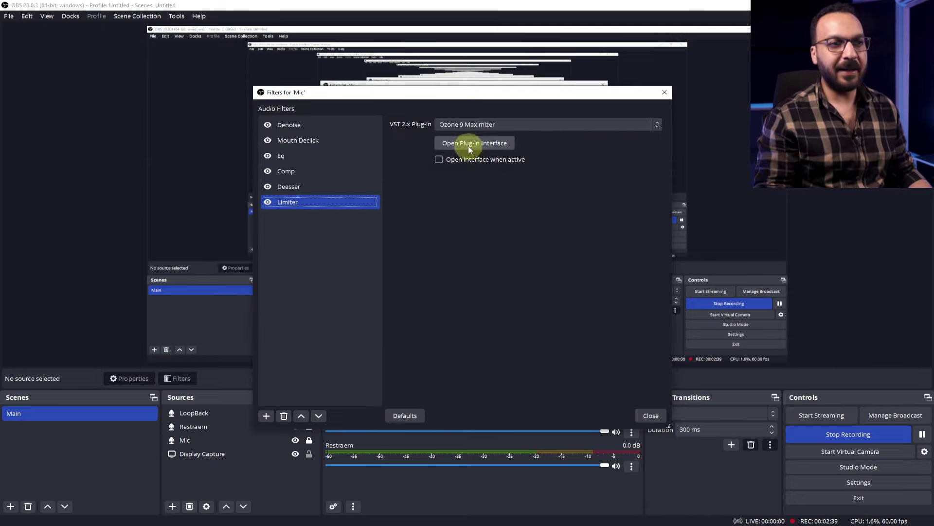
left_click(470, 144)
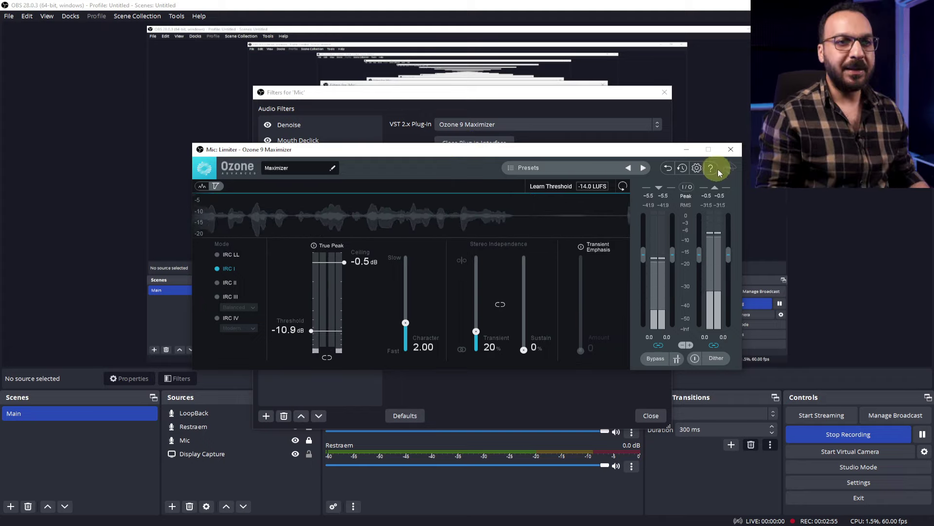
left_click(731, 149)
left_click(651, 415)
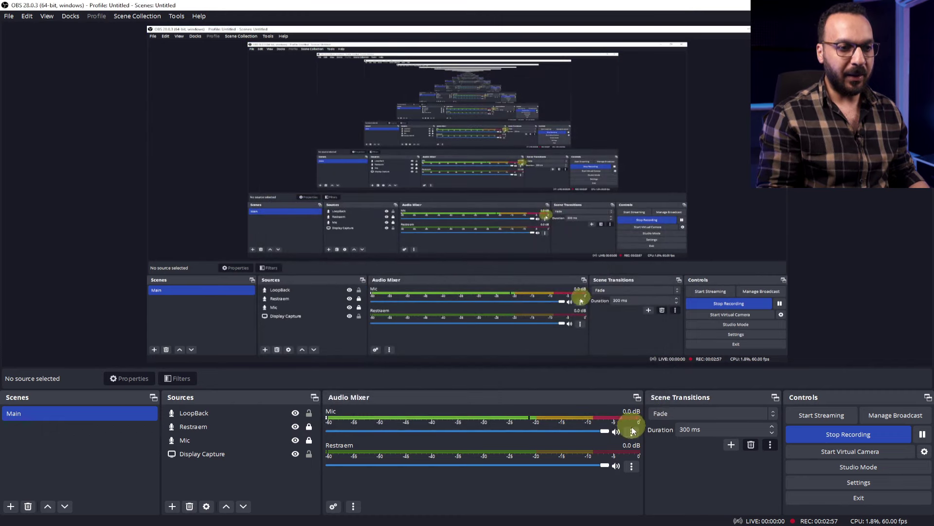
Review the advanced audio properties for mono, monitoring and track assignments of the audio sources
left_click(631, 431)
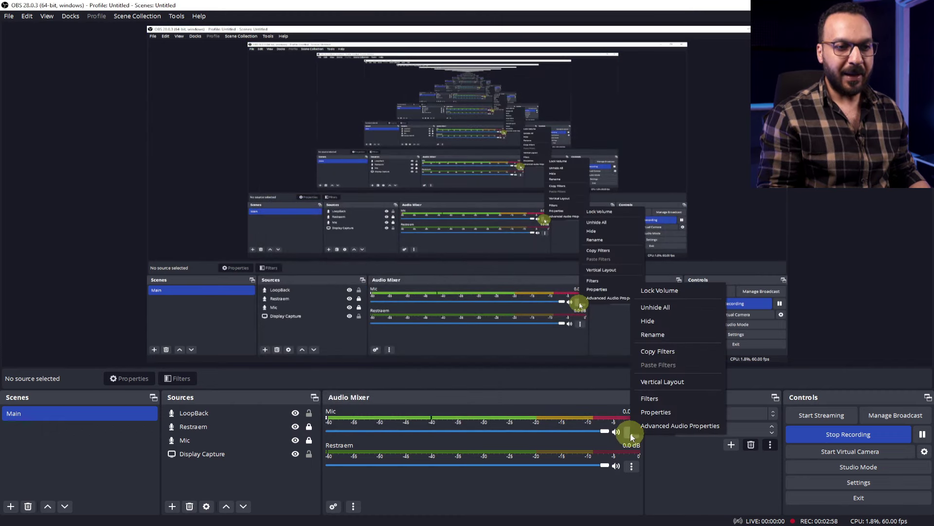
left_click(661, 425)
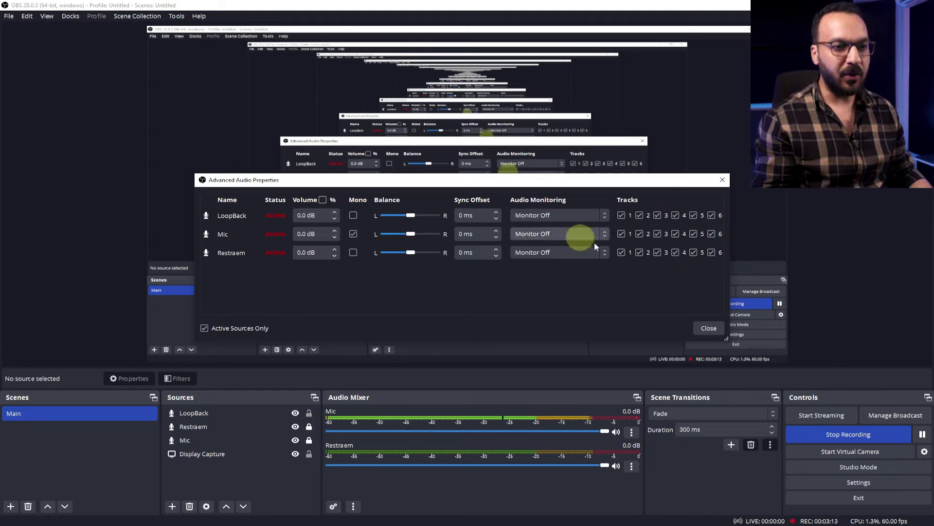
left_click(701, 327)
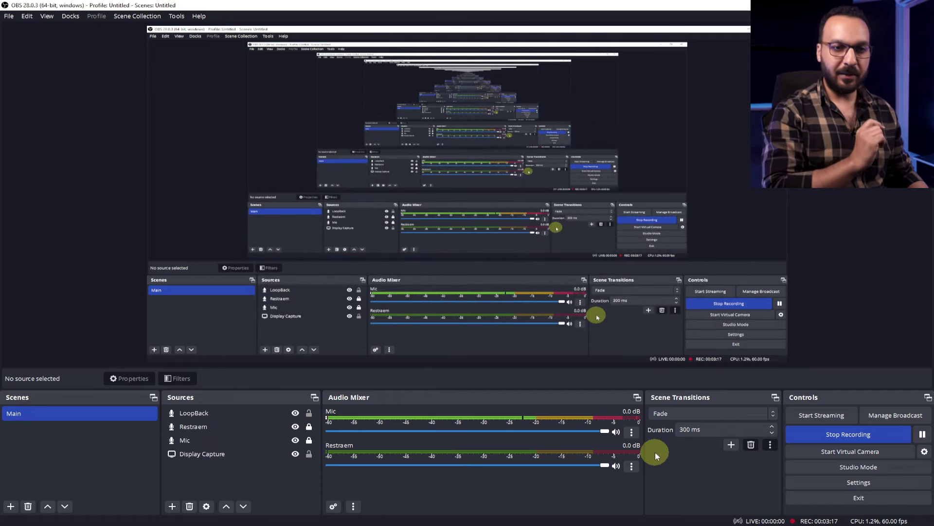
Review the hotkeys assigned to starting and stopping recording and to muting and unmuting the Mic
left_click(808, 483)
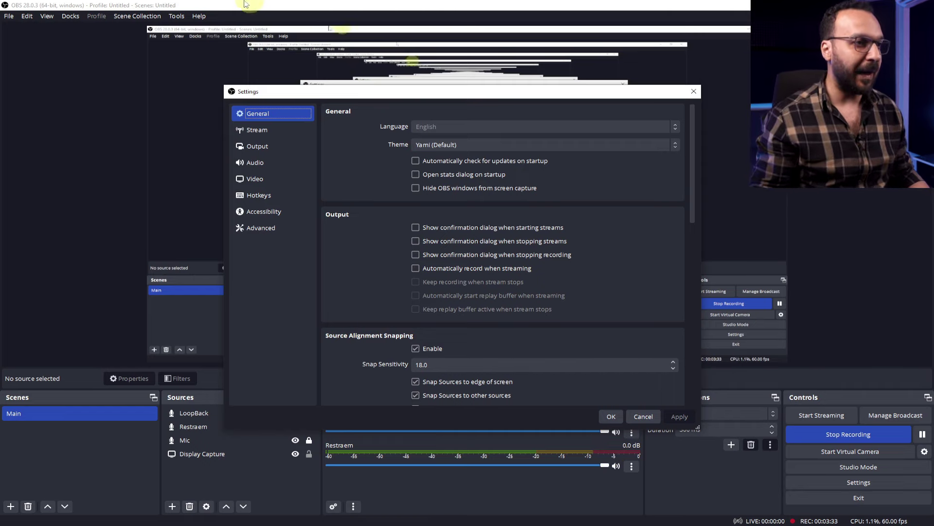
left_click(280, 197)
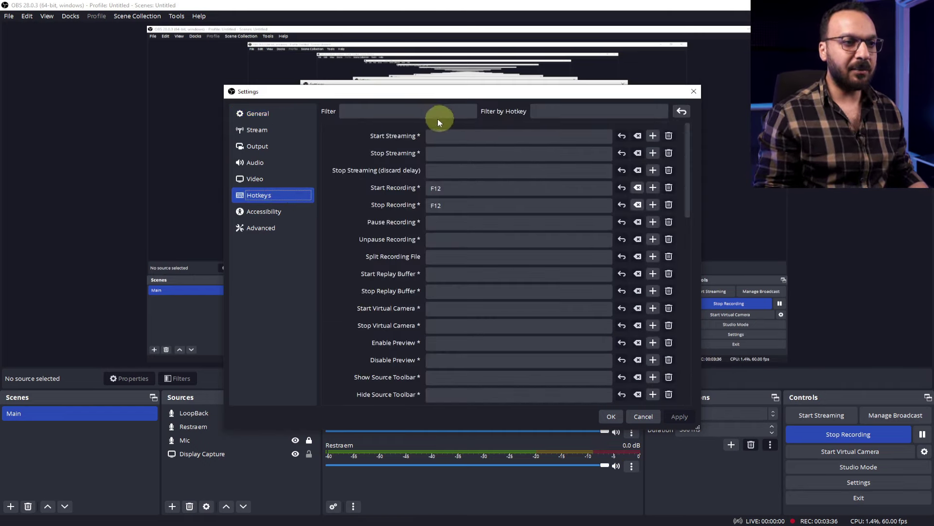
left_click(459, 189)
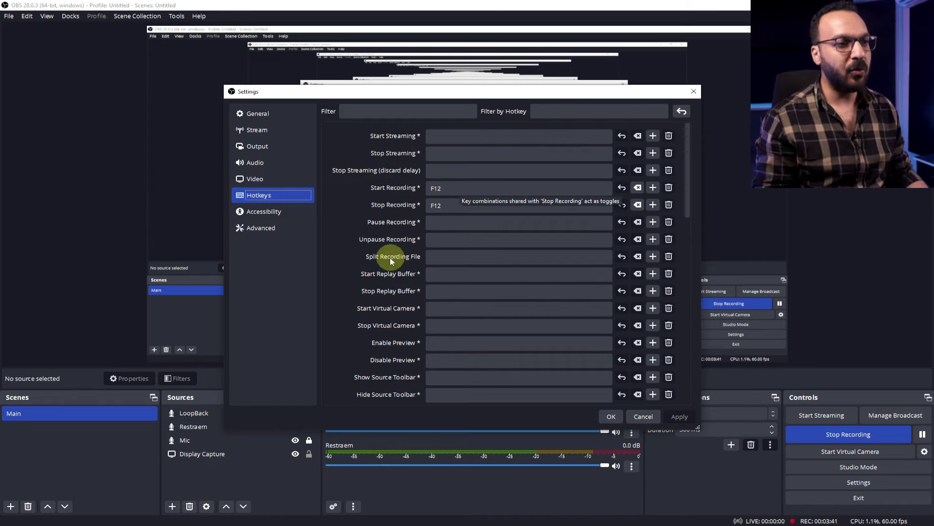
scroll(340, 238, "down", 10)
scroll(340, 238, "down", 1)
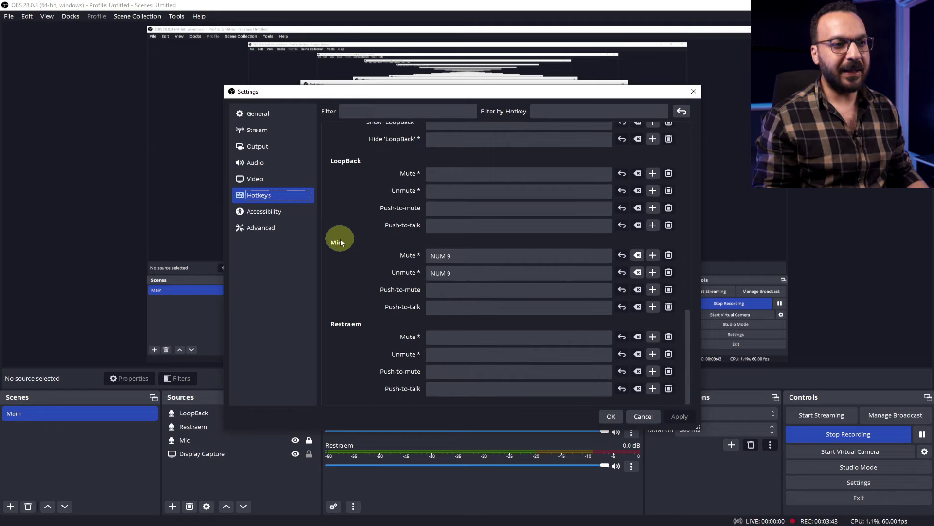
left_click(695, 93)
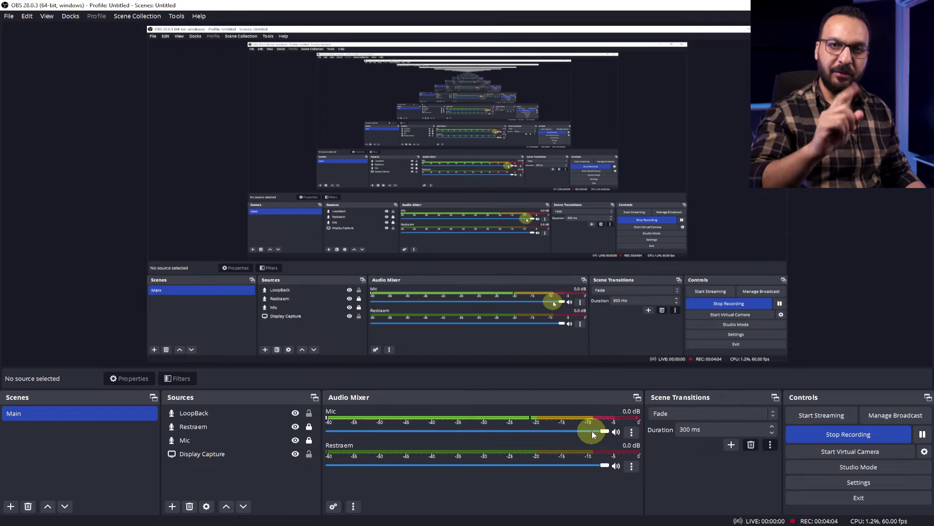
Mute the Mic source and unmute it again
key("m")
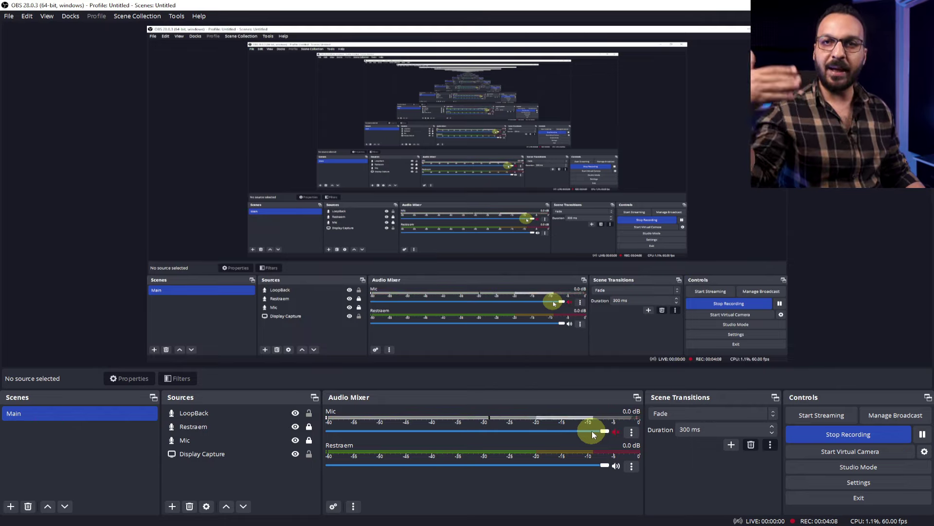
key("m")
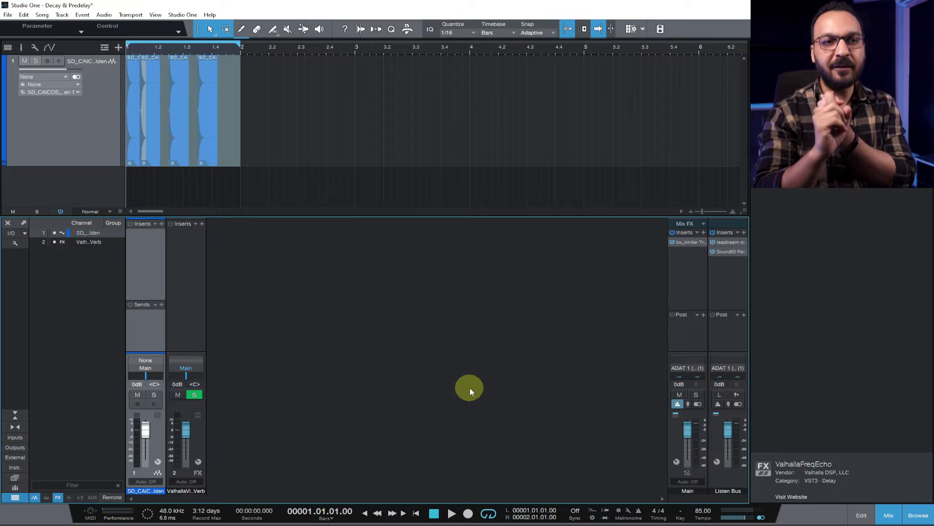
Inspect the ReaStream and SoundID Reference inserts on the Listen Bus, leaving ReaStream open over the mixer area
left_click(724, 241)
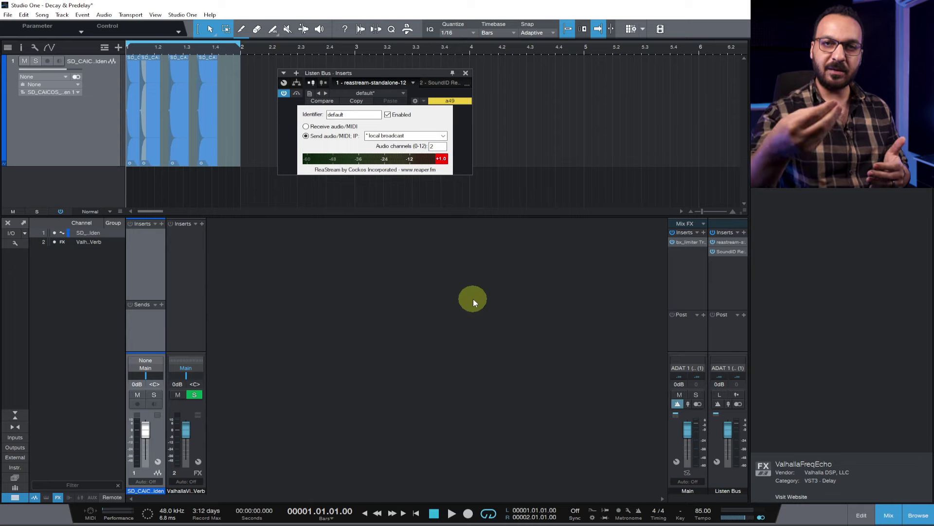
left_click(726, 250)
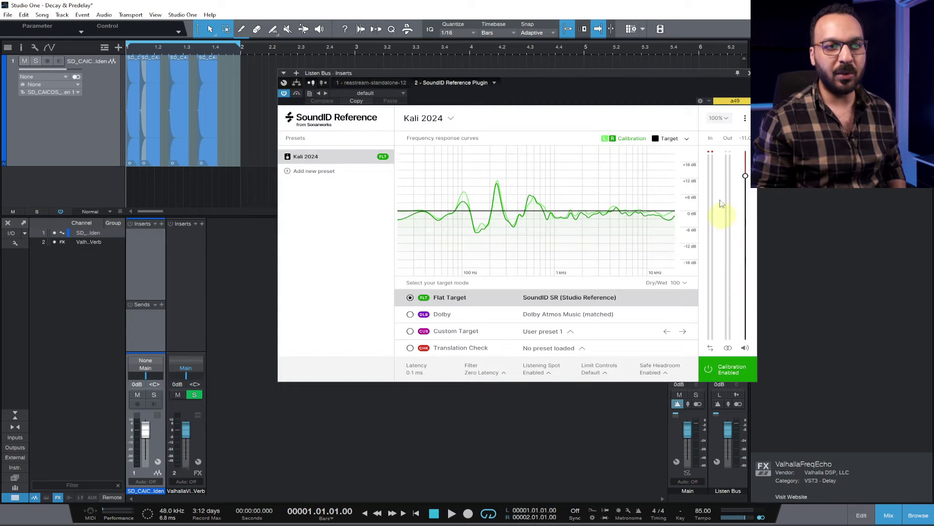
left_click(749, 74)
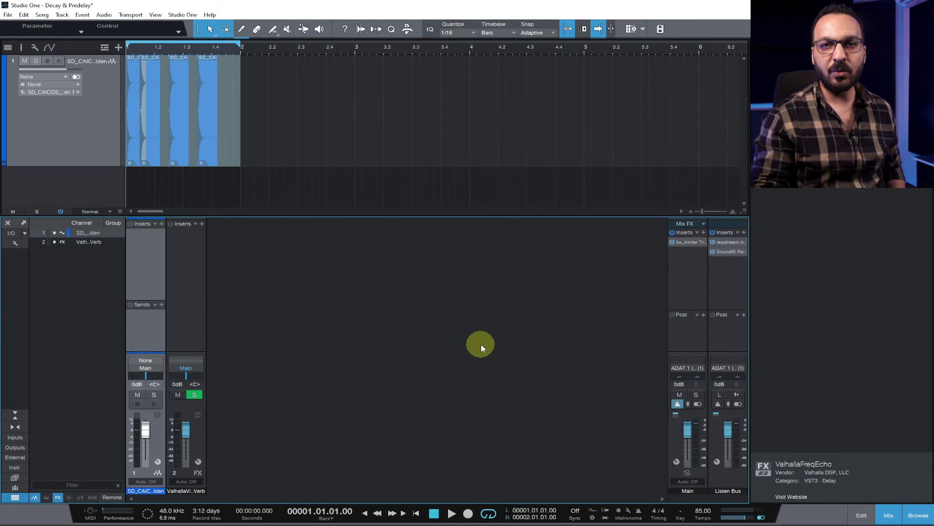
left_click(728, 239)
left_click_drag(378, 73, 383, 247)
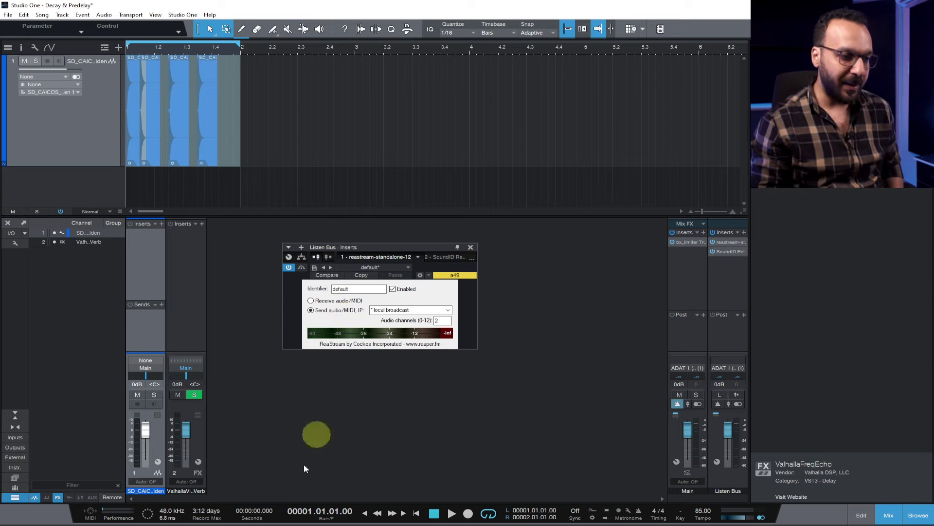
Switch to OBS and inspect the ReaStream plug-in settings in the Restraem source's Coco filter
key("alt+Tab")
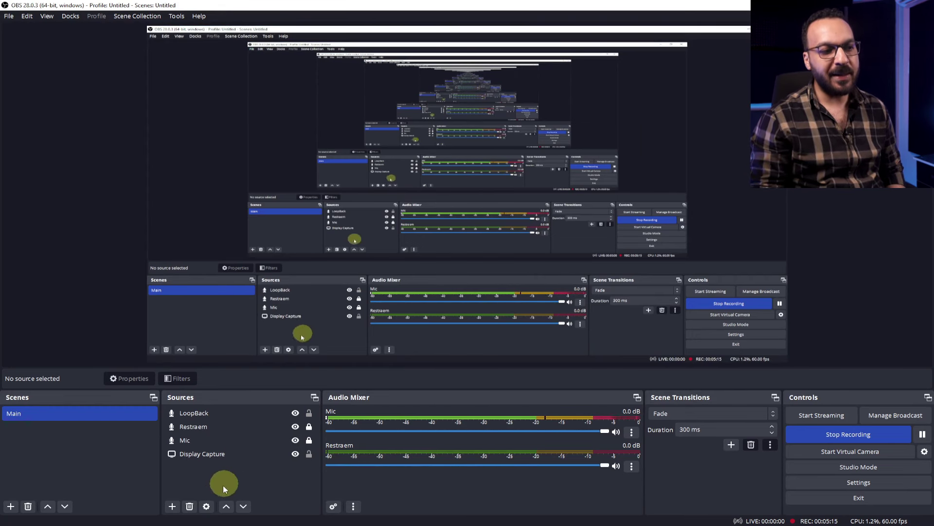
left_click(173, 506)
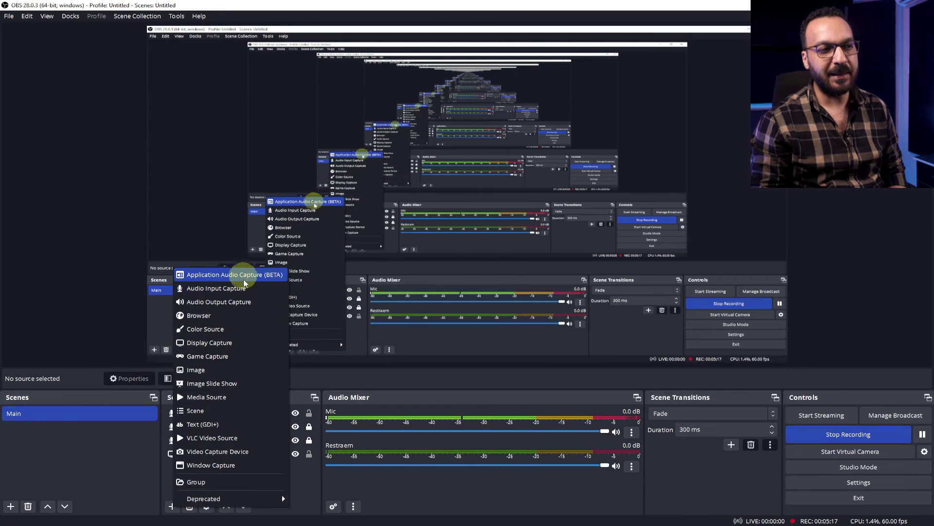
left_click(631, 465)
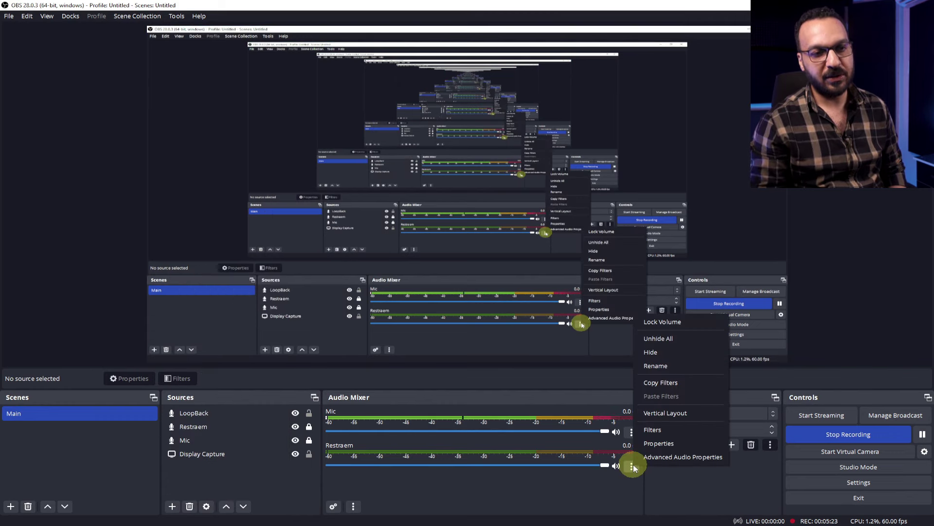
left_click(660, 428)
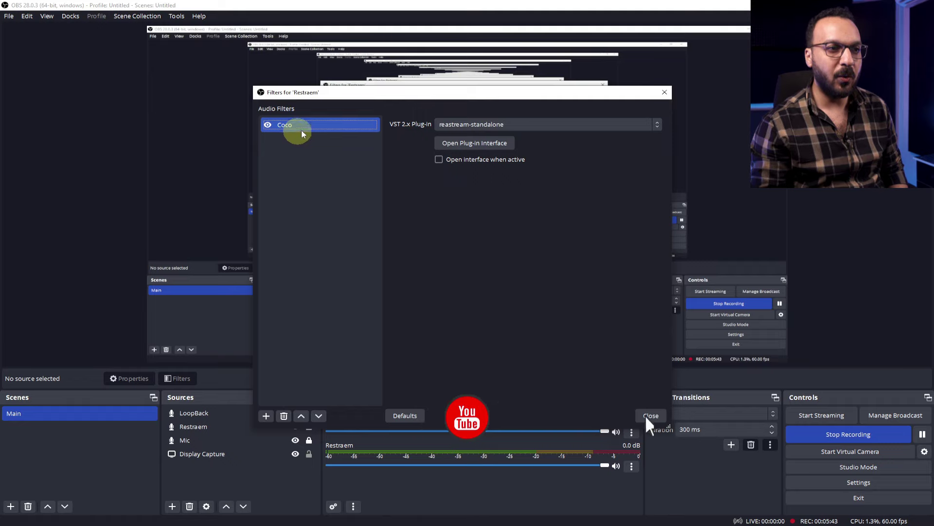
left_click(469, 145)
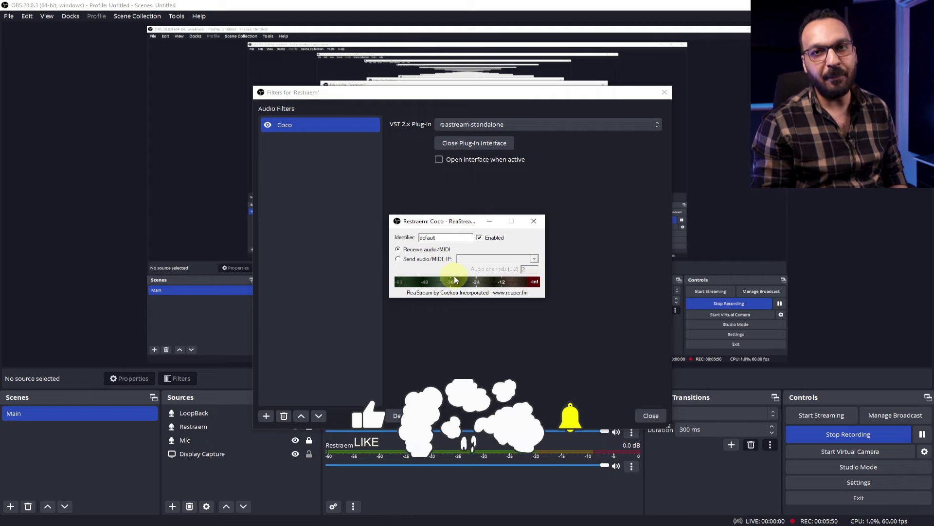
left_click(534, 221)
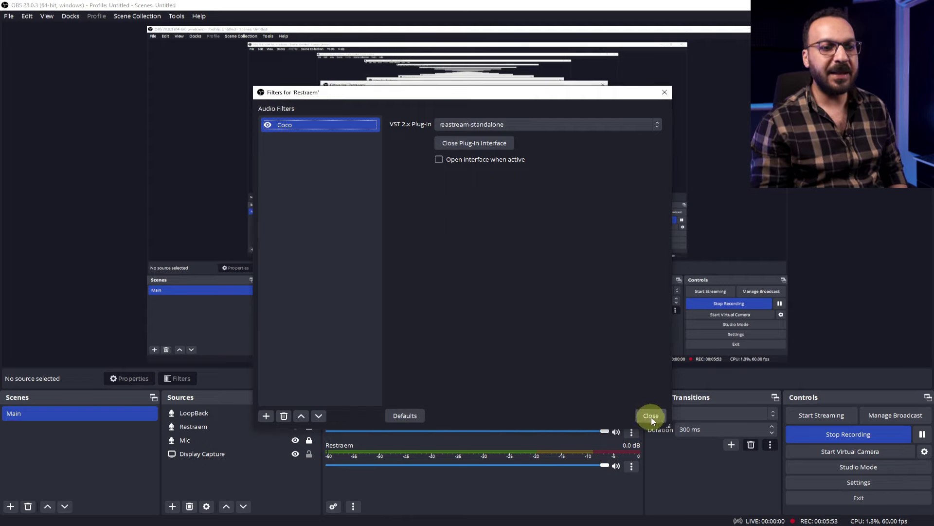
left_click(651, 416)
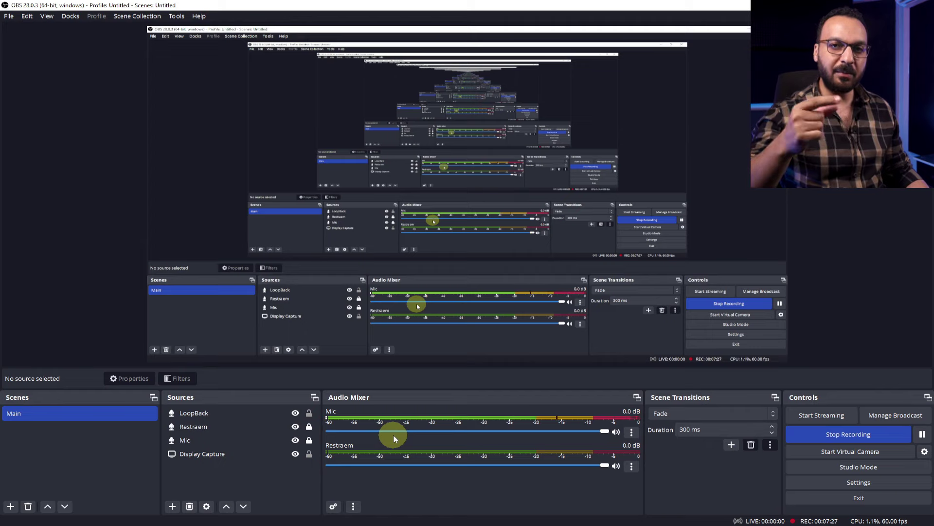
Check which capture device is assigned in the Restraem source's properties, then close them
left_click(632, 467)
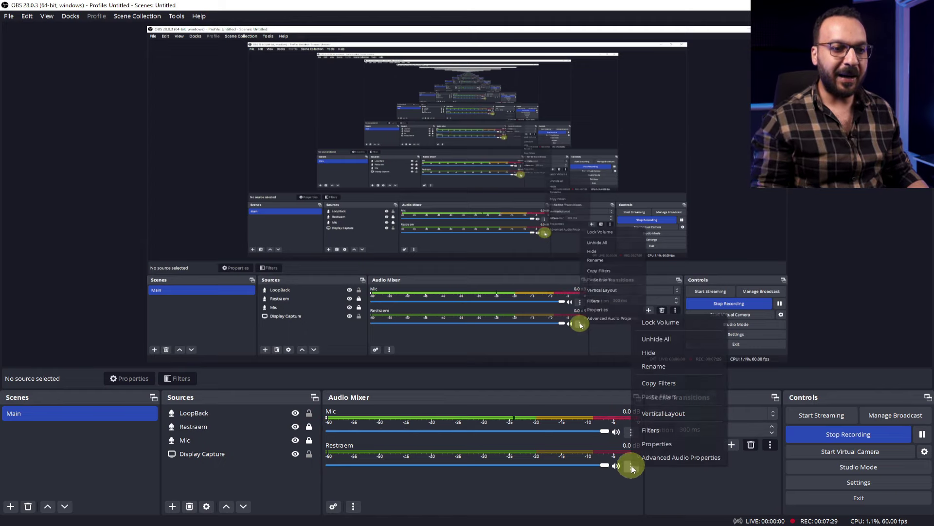
left_click(668, 442)
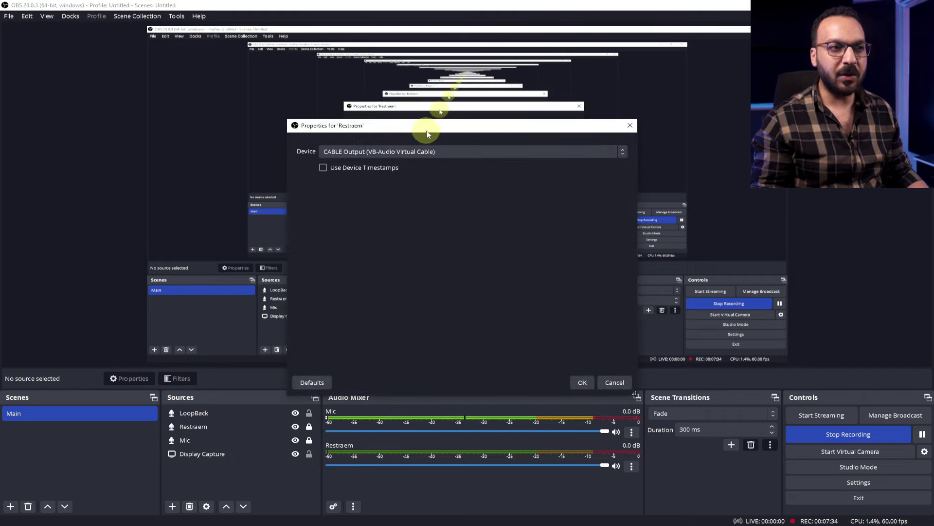
left_click_drag(424, 129, 430, 92)
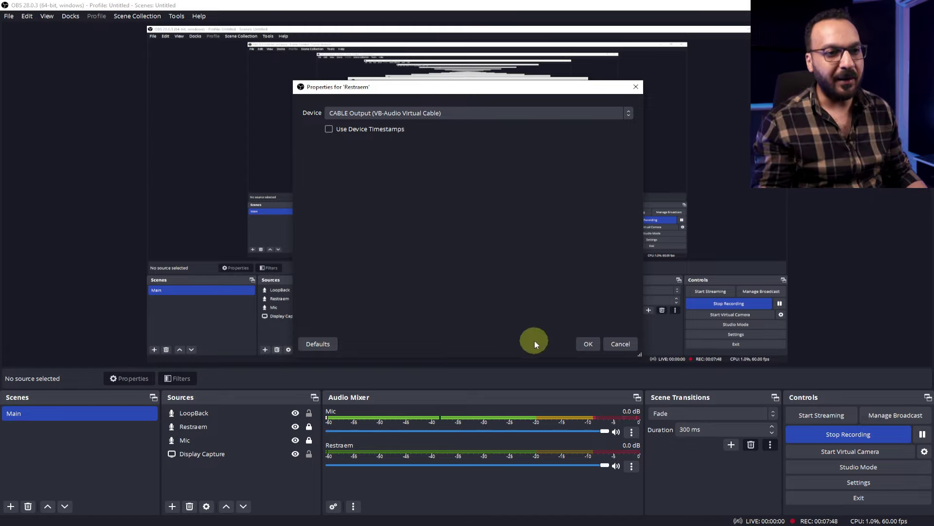
left_click(588, 344)
Check which input device is assigned in the Mic source's properties, then close them
left_click(631, 431)
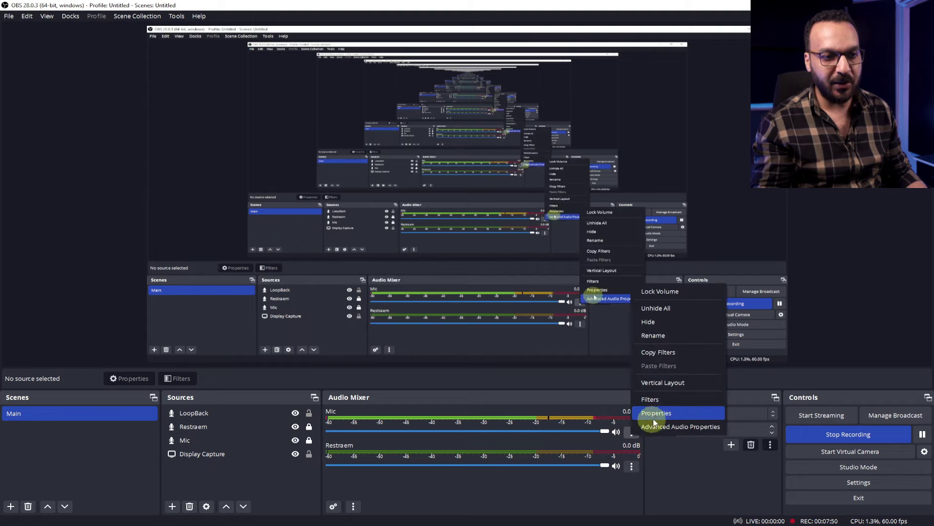
left_click(653, 418)
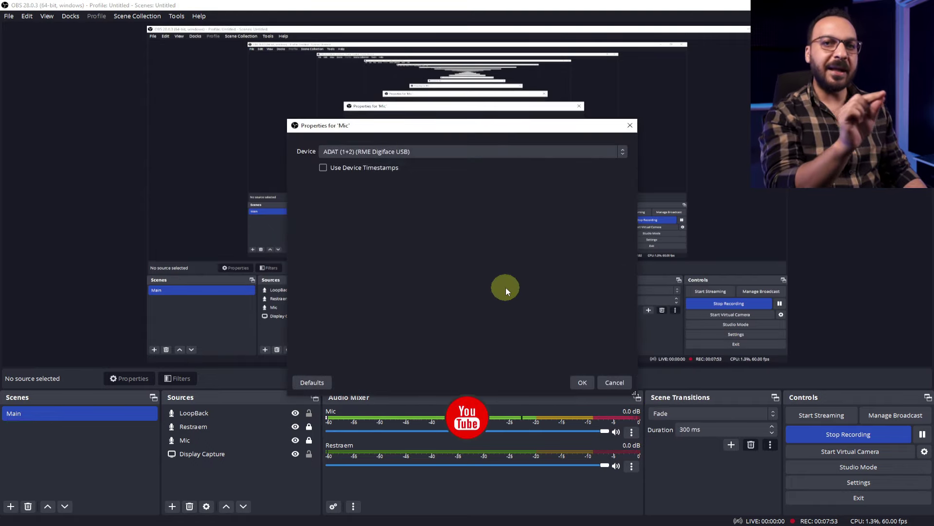
left_click(582, 382)
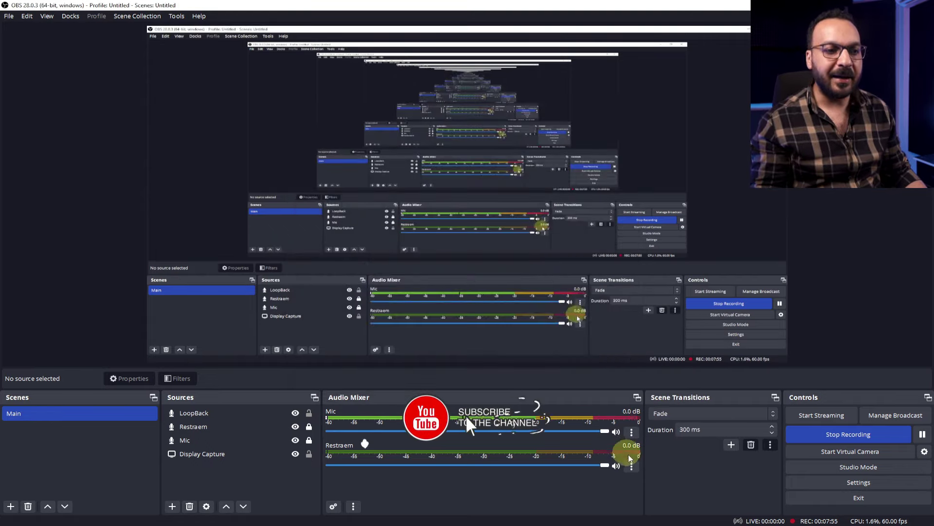
Reopen the Restraem source's properties to compare its device with the Mic's, and close them again
left_click(632, 466)
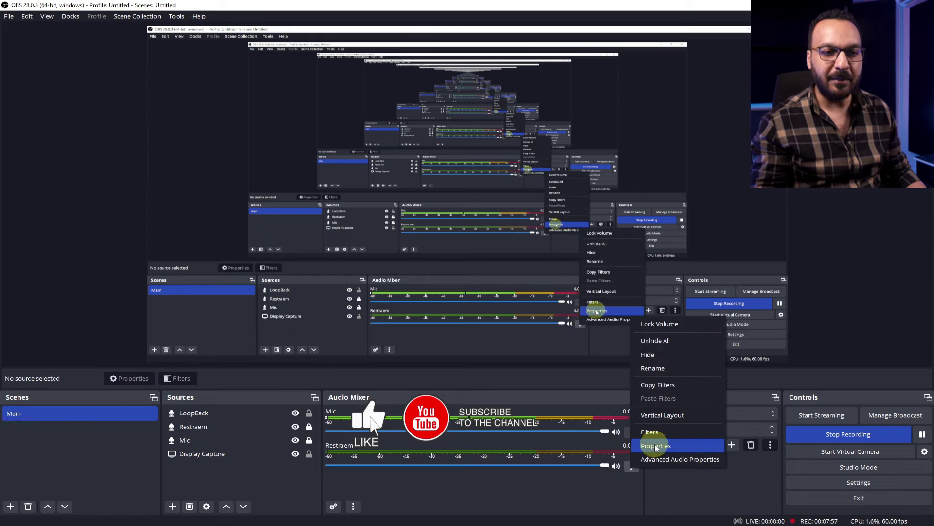
left_click(656, 446)
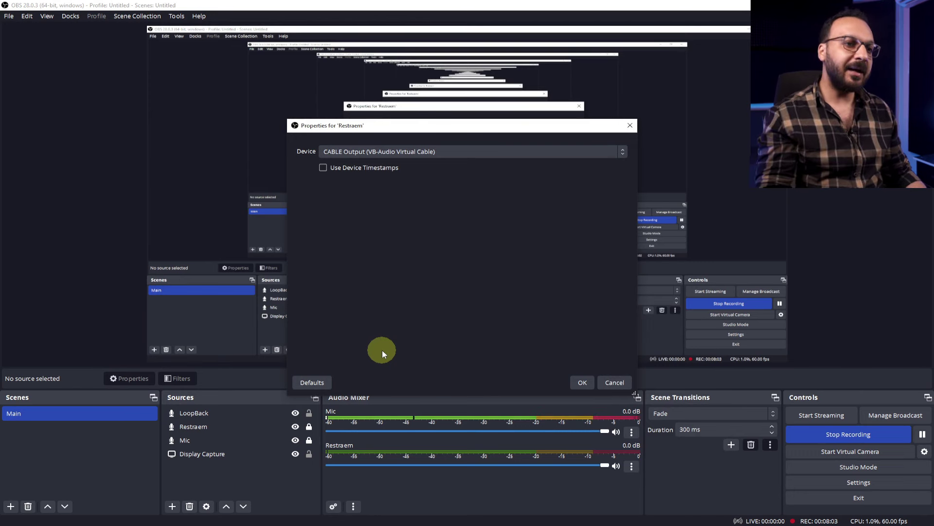
left_click(586, 383)
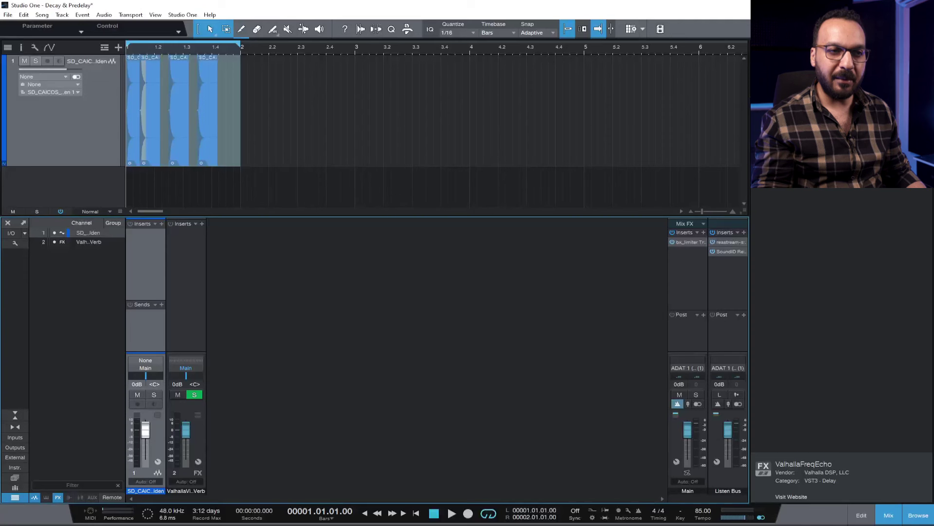
Examine the ReaStream insert on Studio One's Listen Bus, then switch back to OBS and point out the Restraem source
left_click(726, 242)
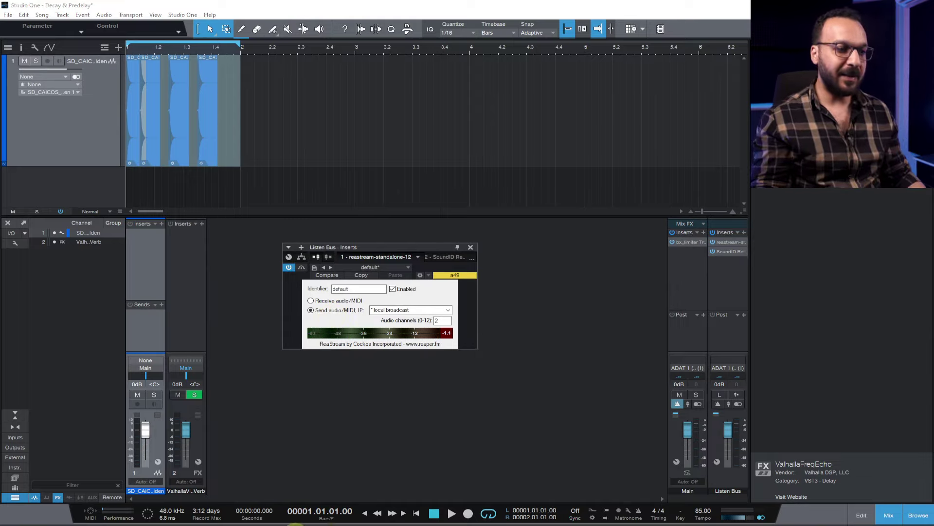
key("alt+Tab")
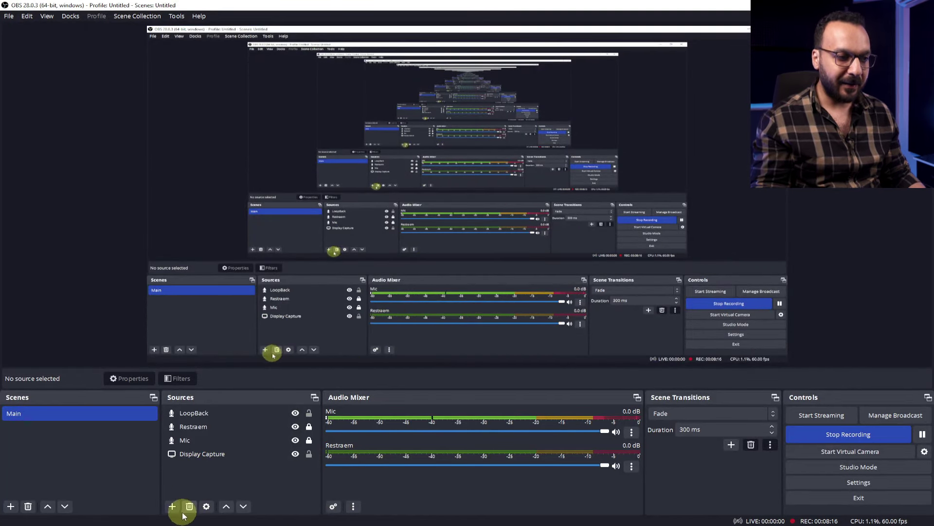
left_click(200, 427)
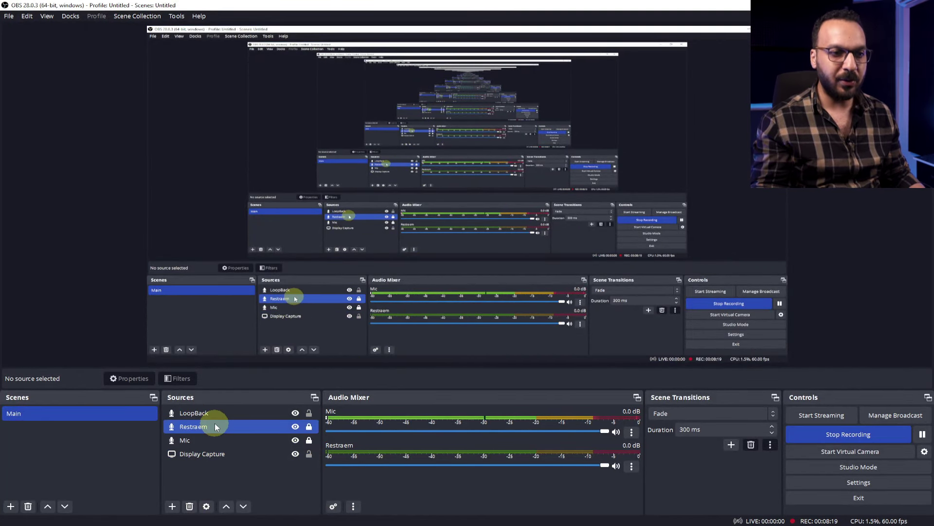
left_click(217, 425, "ctrl")
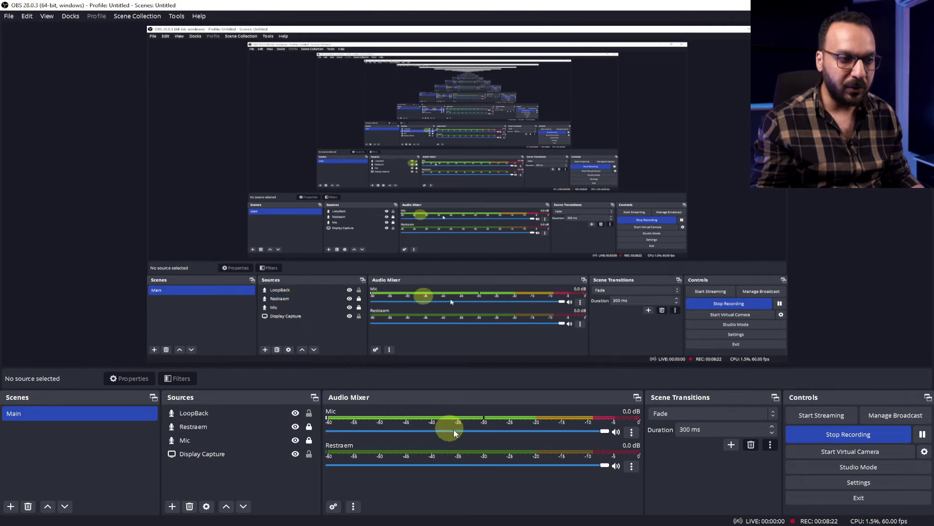